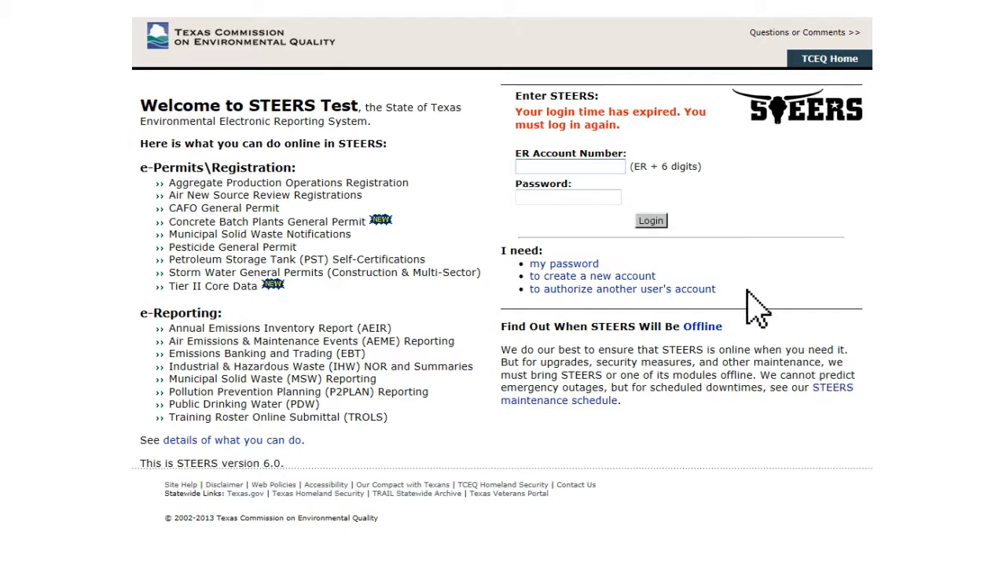
# - Enter the ER account number and the account password on the STEERS login page
pyautogui.click(622, 166)
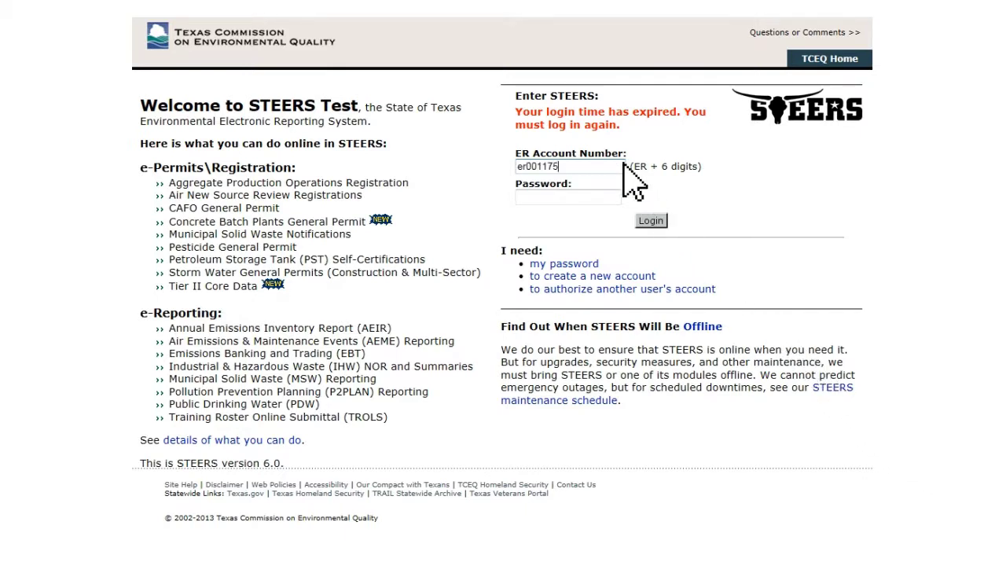
pyautogui.click(621, 198)
pyautogui.write('**********')
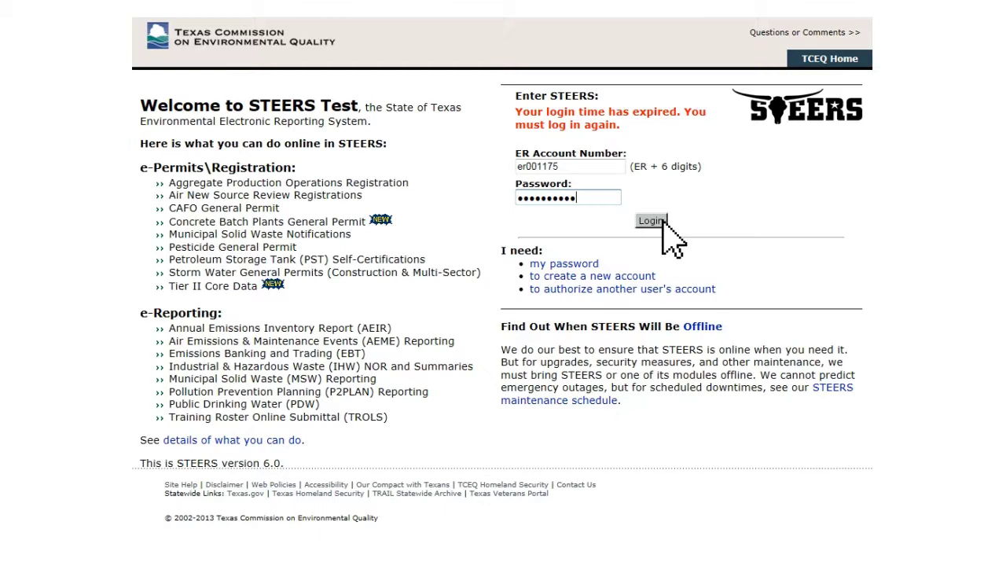
# - Log in, confirm the recent logins were your own, and choose Annual Emissions Inventory Report (AEIR)
pyautogui.click(663, 220)
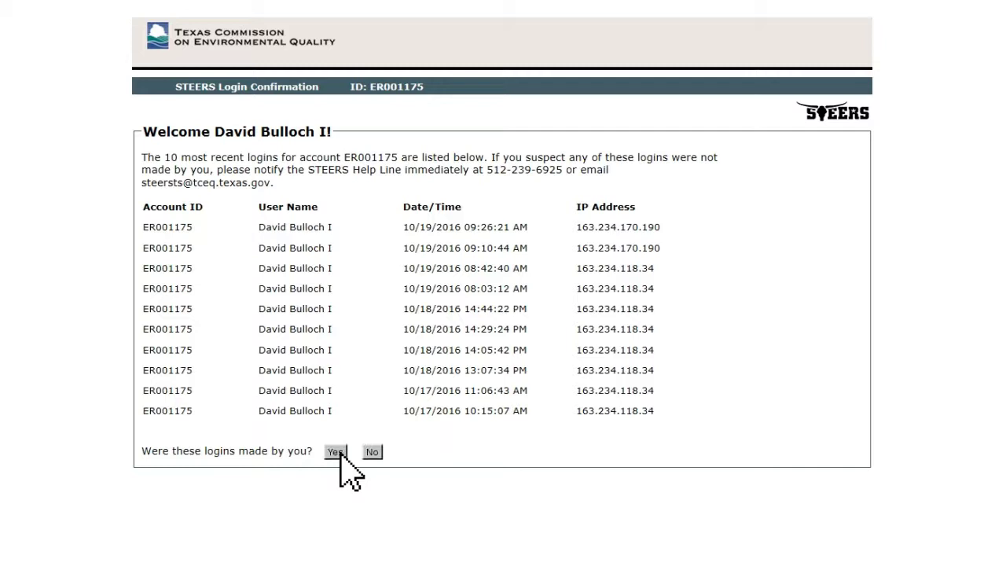
pyautogui.click(336, 452)
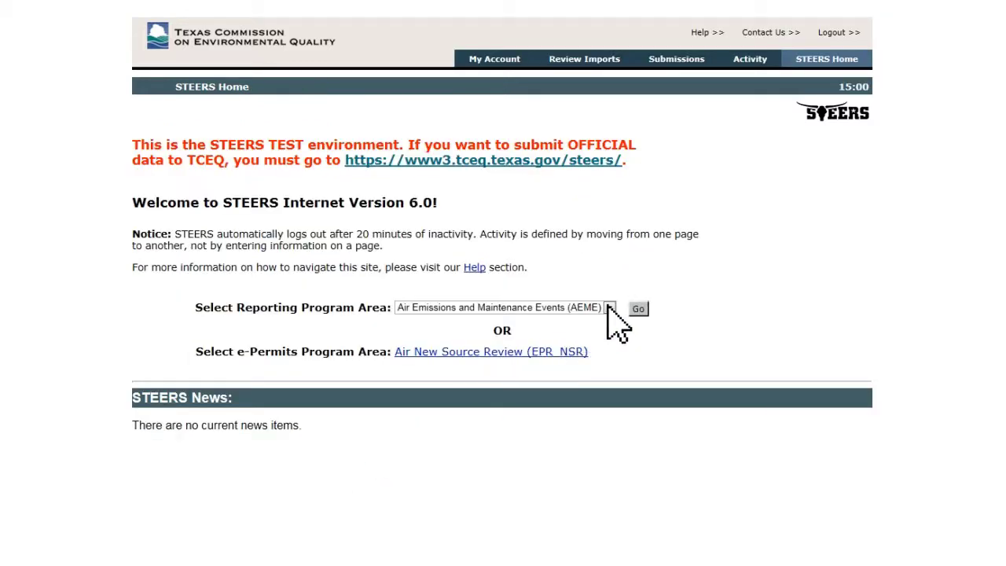
pyautogui.click(609, 307)
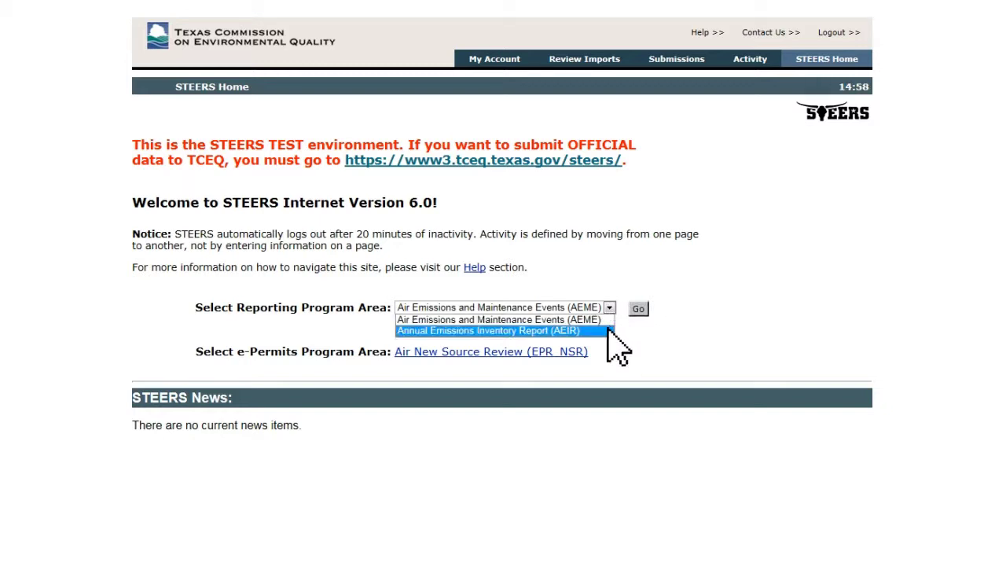
pyautogui.click(608, 329)
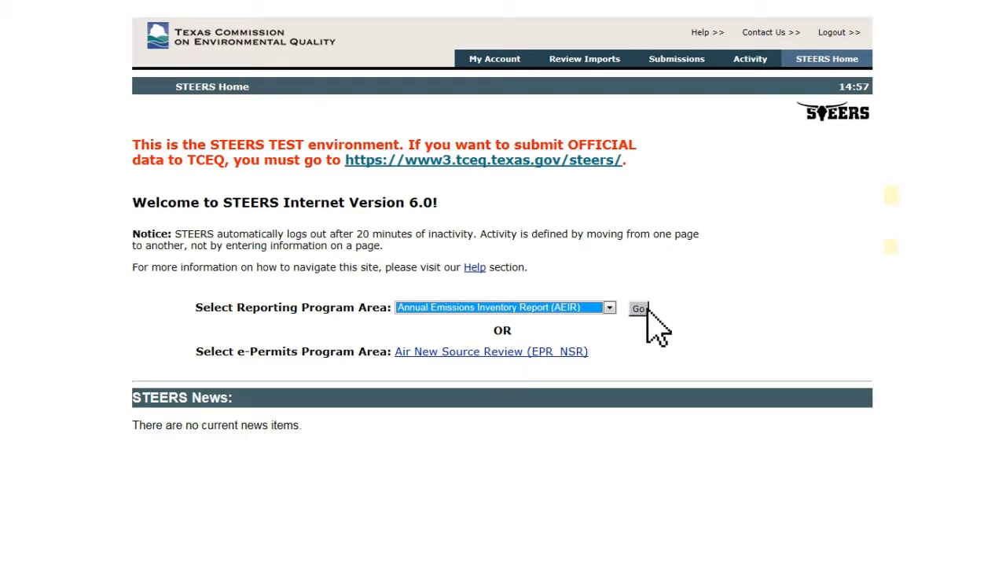
# - Go to the AEIR program and open the TEST SITE 1 record
pyautogui.click(641, 309)
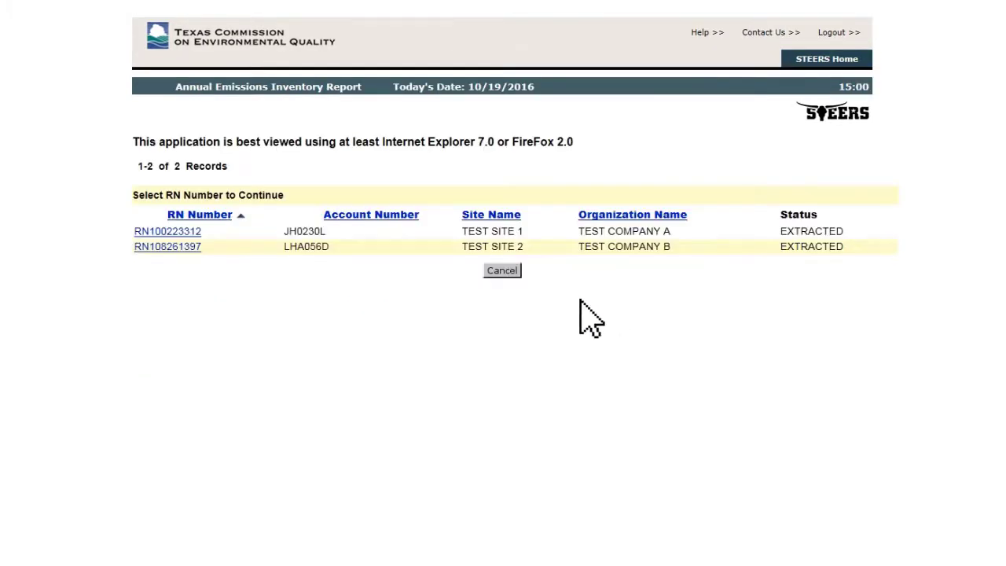
pyautogui.click(188, 248)
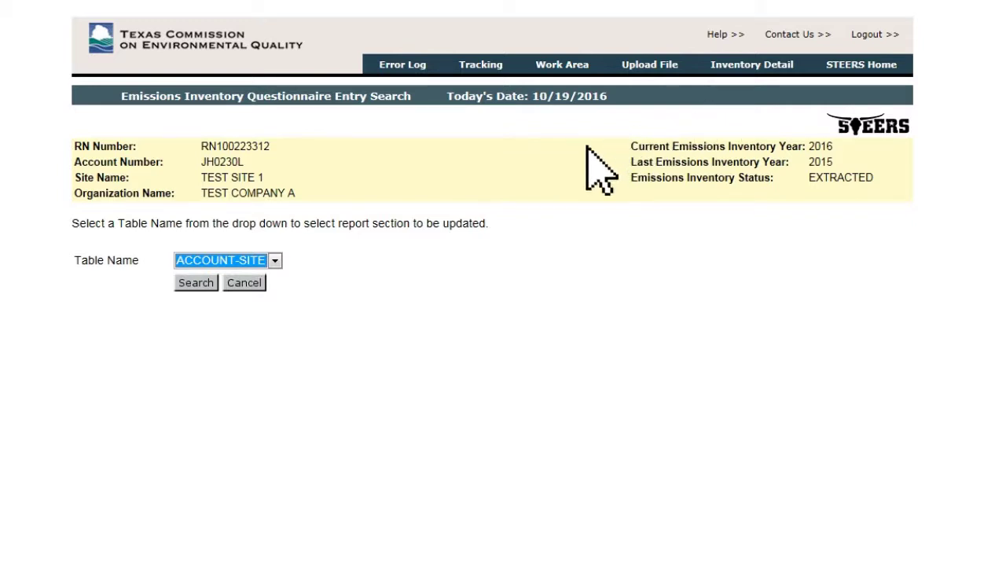
# - Keep ACCOUNT-SITE as the table name and search to bring up Edit Site Information
pyautogui.click(276, 262)
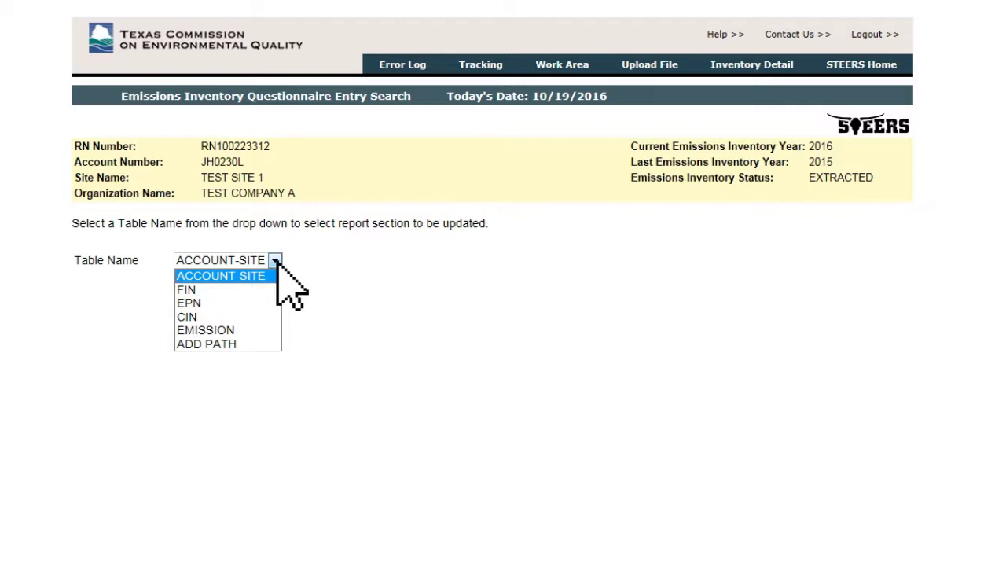
pyautogui.click(288, 299)
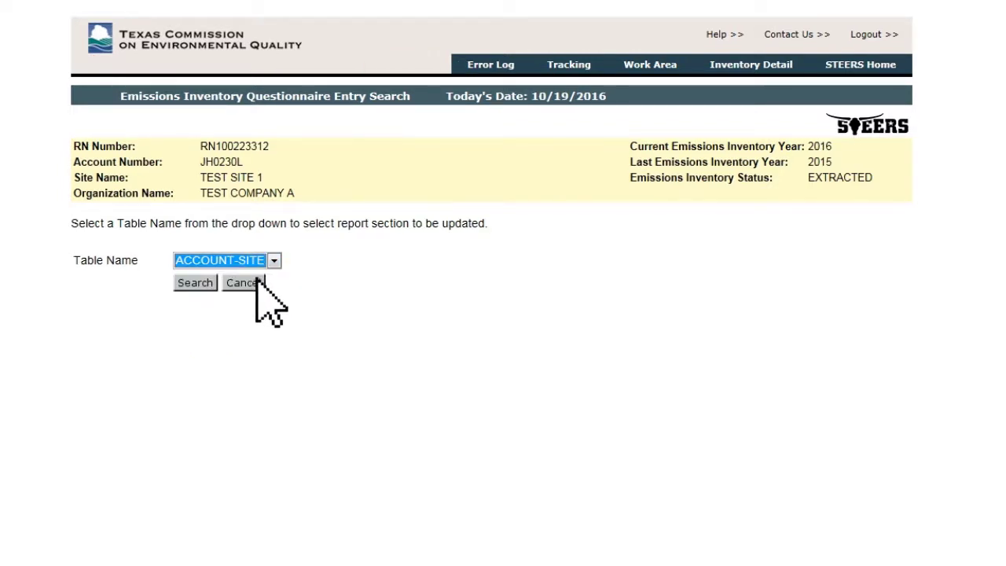
pyautogui.click(209, 284)
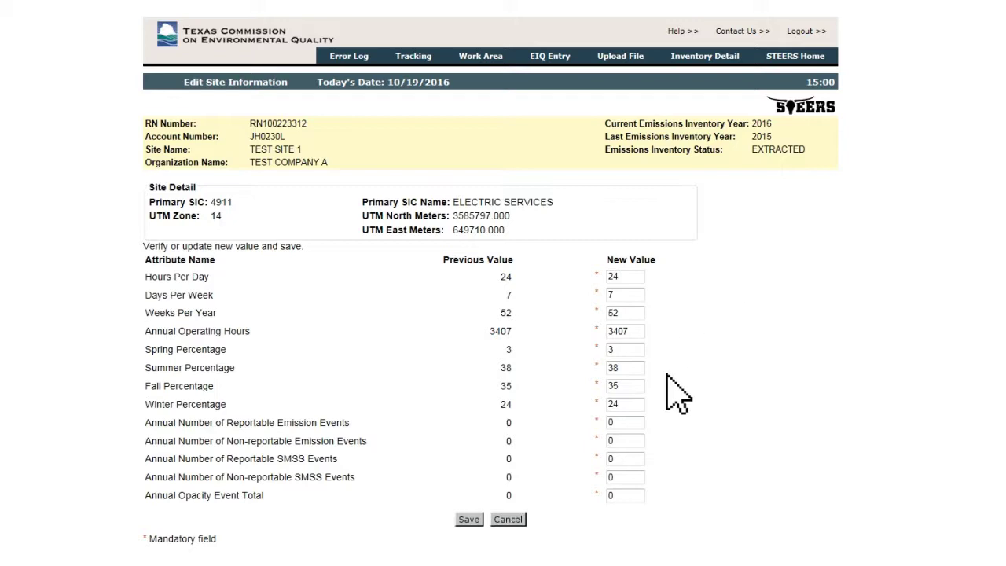
# - Replace the reportable, non-reportable, SMSS and remaining event counts with 45, 15, 4, 6, 1, then save
pyautogui.doubleClick(640, 423)
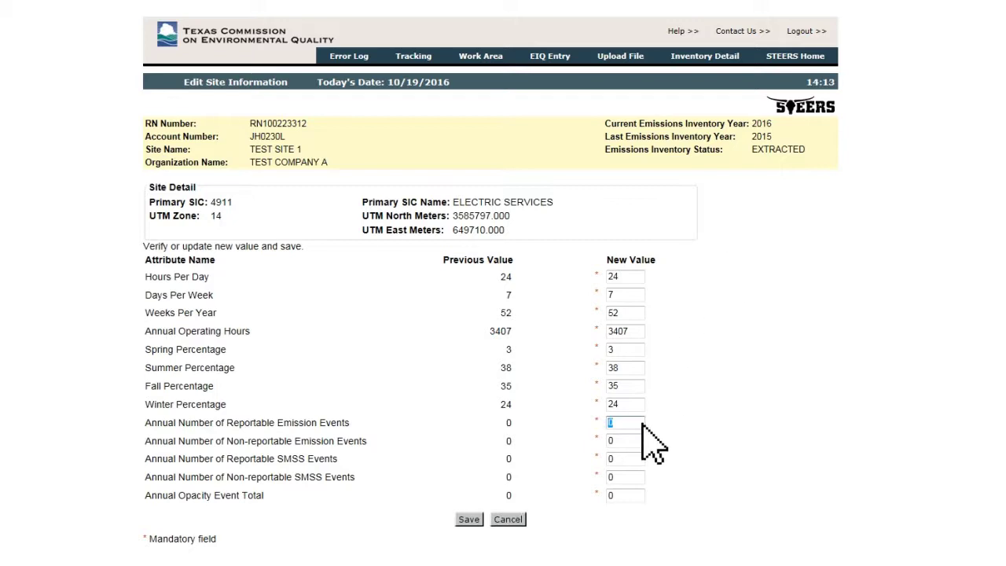
pyautogui.write('45')
pyautogui.press('Tab')
pyautogui.write('15')
pyautogui.press('Tab')
pyautogui.write('4')
pyautogui.press('Tab')
pyautogui.write('6')
pyautogui.press('Tab')
pyautogui.write('1')
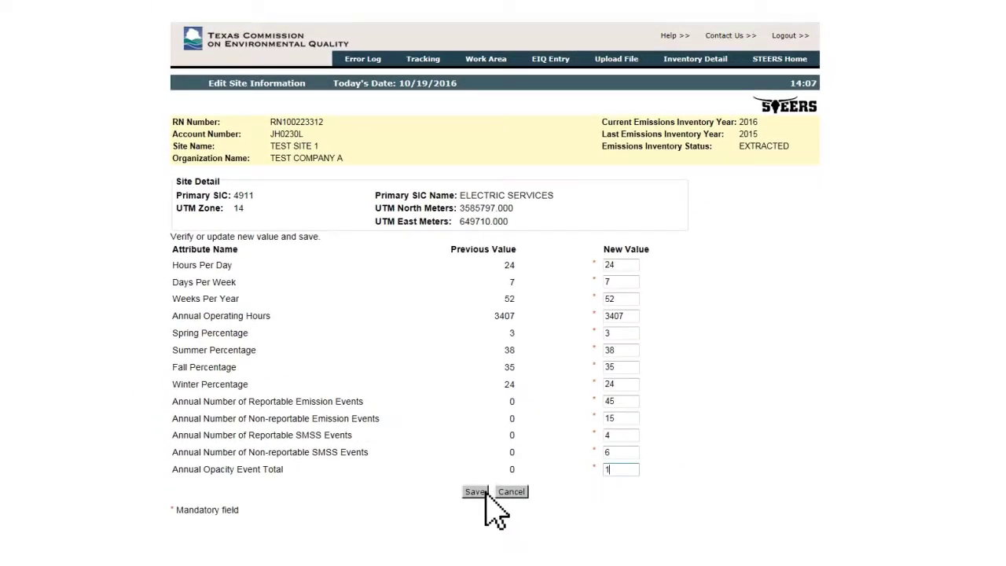
pyautogui.click(479, 491)
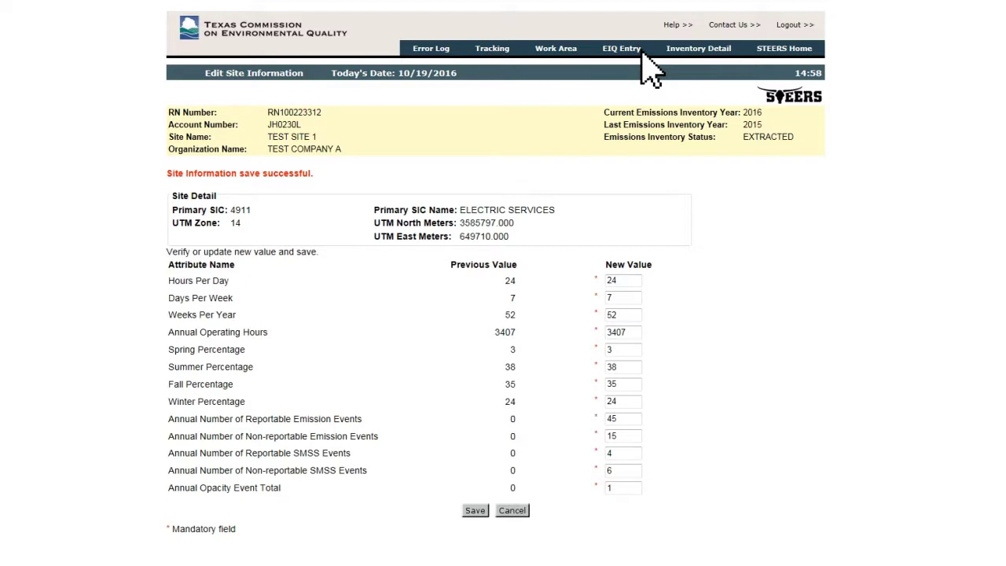
# - After the 'Site Information save successful' message, return to the EIQ Entry search page
pyautogui.click(639, 52)
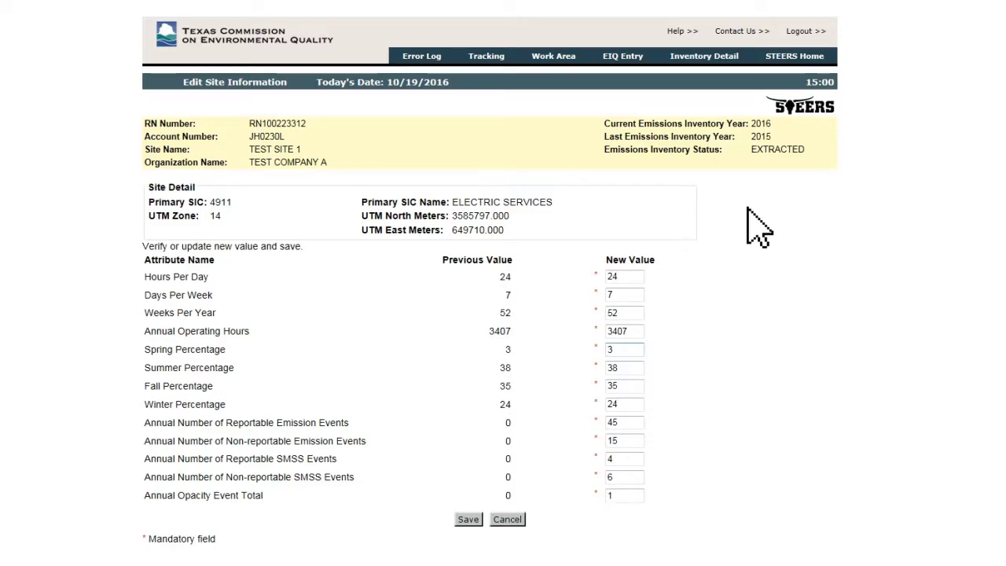
# - Enter 8 for Days Per Week to show the 0–7 range error, then correct it to 7
pyautogui.doubleClick(641, 297)
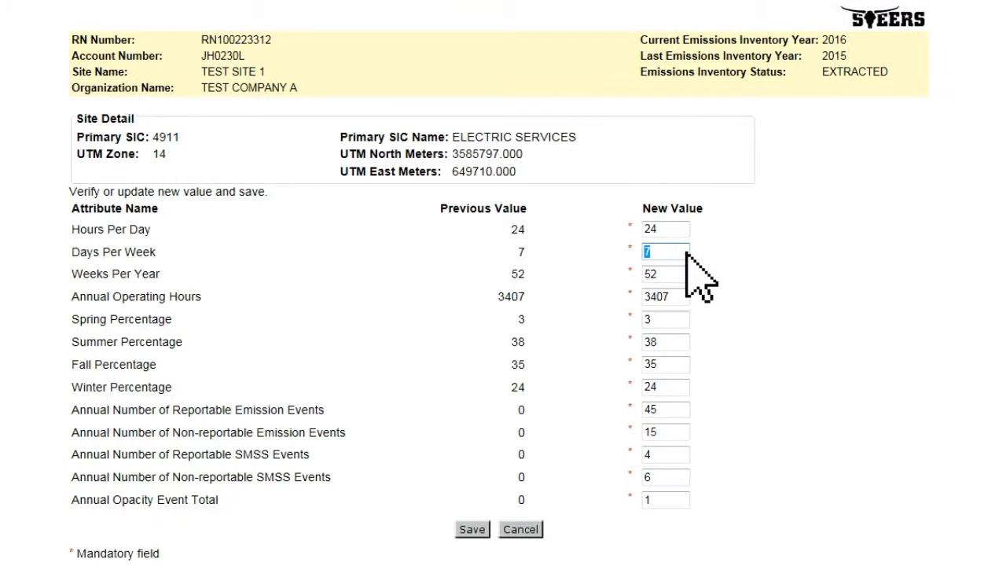
pyautogui.write('8')
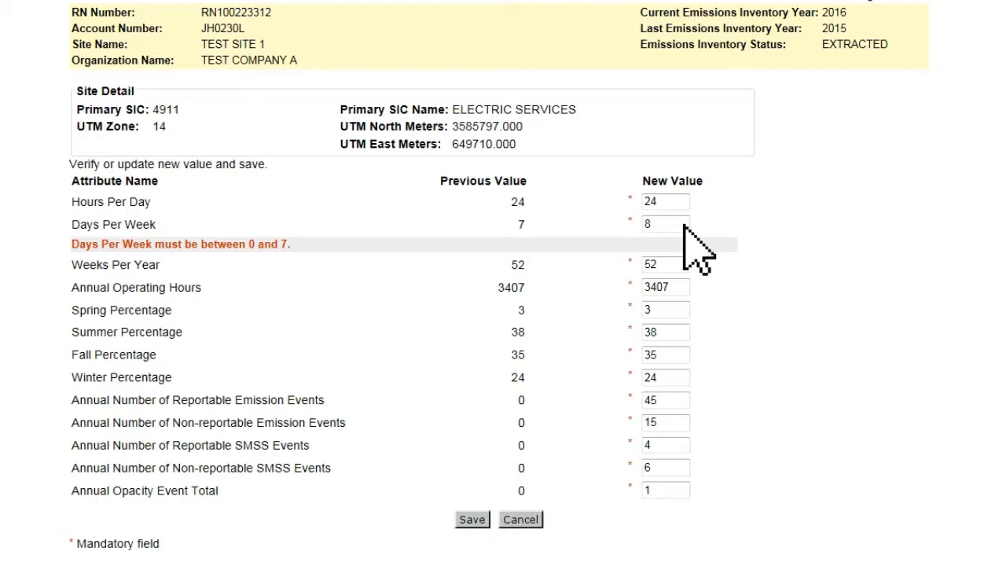
pyautogui.doubleClick(669, 225)
pyautogui.write('7')
pyautogui.scroll(-3, 665, 248)
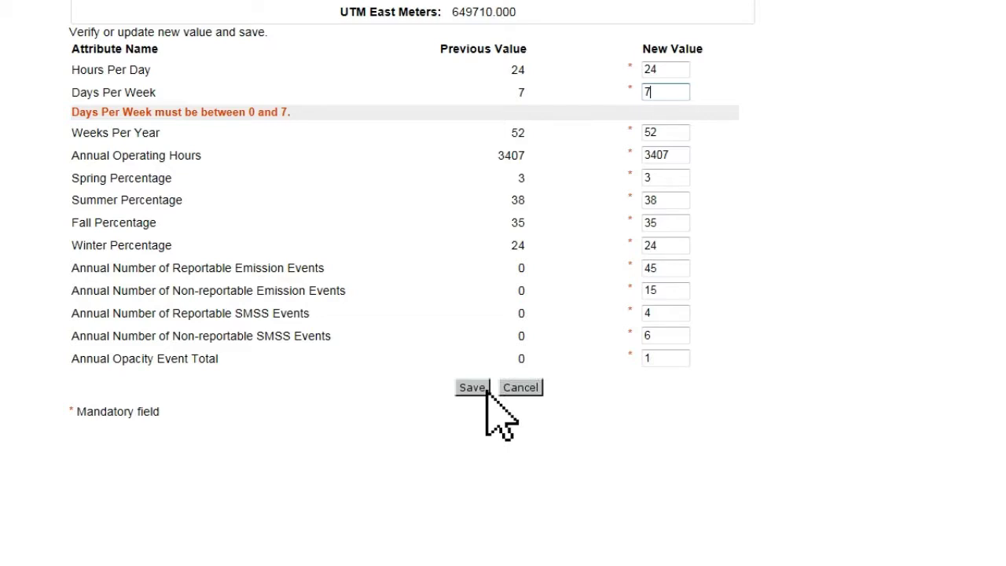
# - Save the Edit Site Information form with Days Per Week set to 7
pyautogui.click(476, 388)
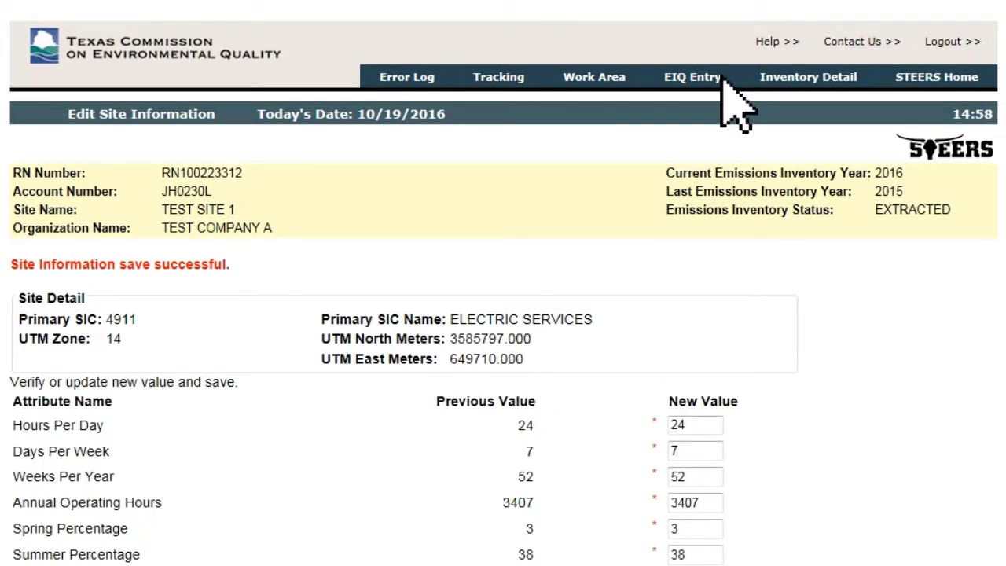
# - Go back to the Emissions Inventory Questionnaire Entry Search page via the EIQ Entry tab
pyautogui.click(721, 80)
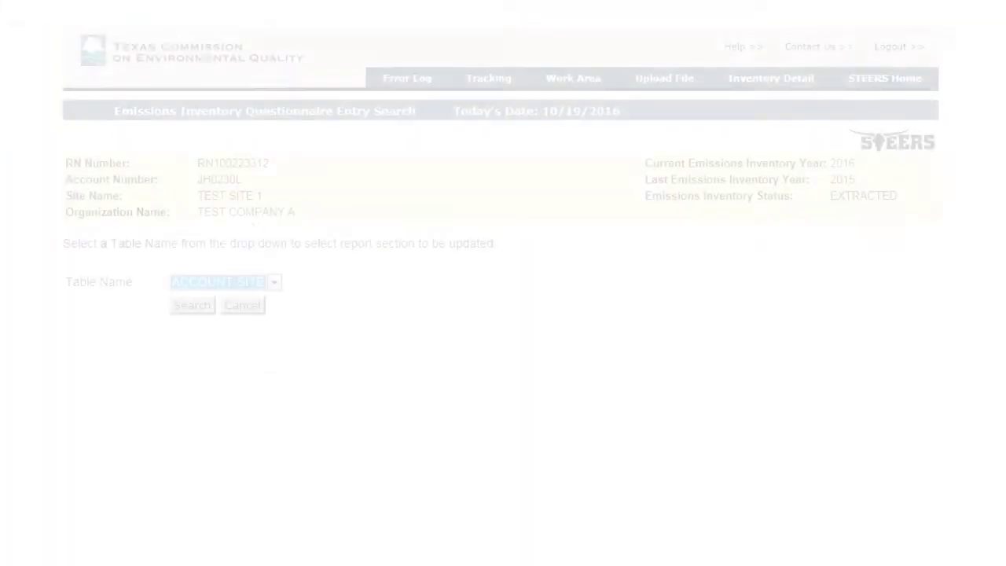